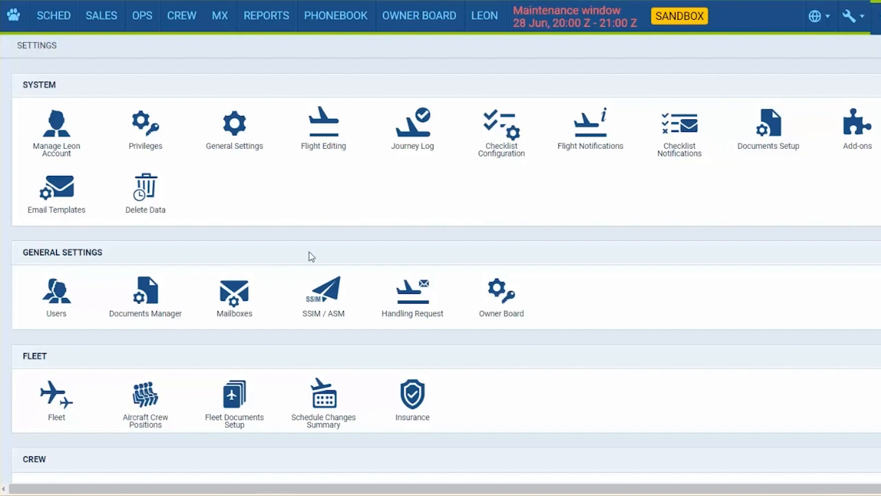
# For aircraft type F35 - F-35C Lightning II, enable the CPT, FO and INS cockpit crew positions.
pyautogui.click(139, 390)
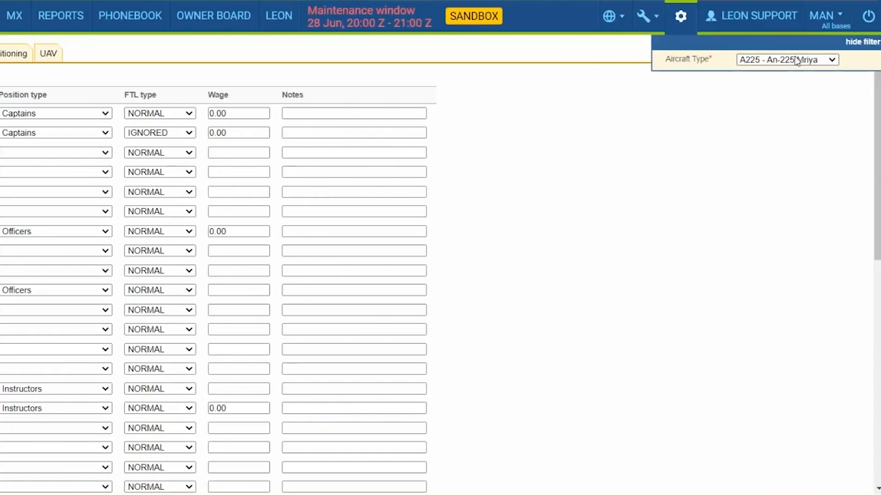
pyautogui.click(797, 61)
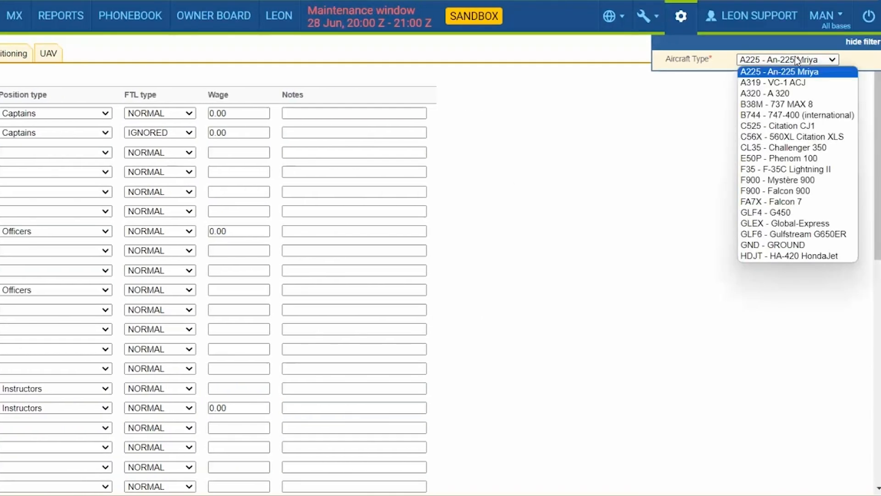
pyautogui.click(777, 169)
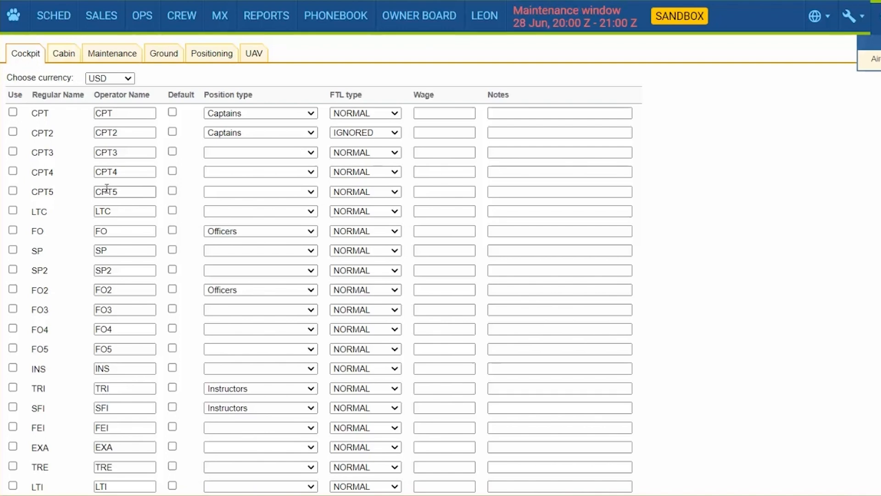
pyautogui.click(13, 112)
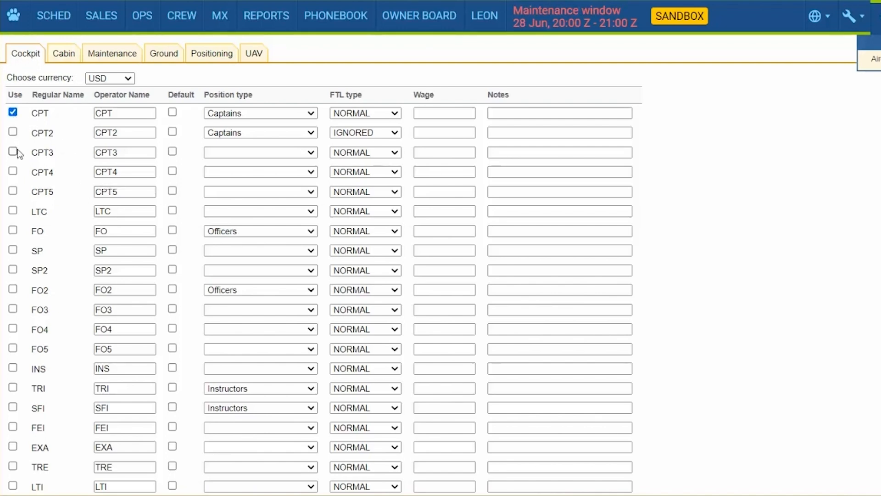
pyautogui.click(13, 230)
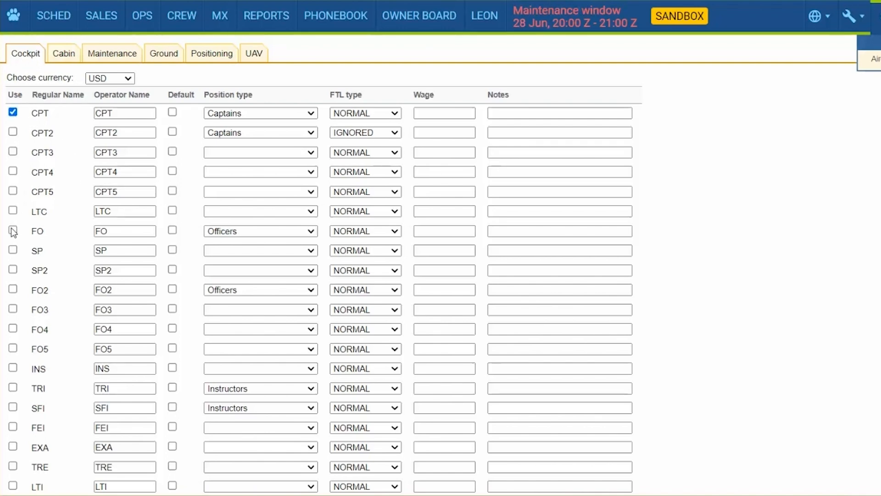
pyautogui.click(13, 368)
# Enable the FA1 and IFA cabin crew positions for the F-35C Lightning II.
pyautogui.click(66, 60)
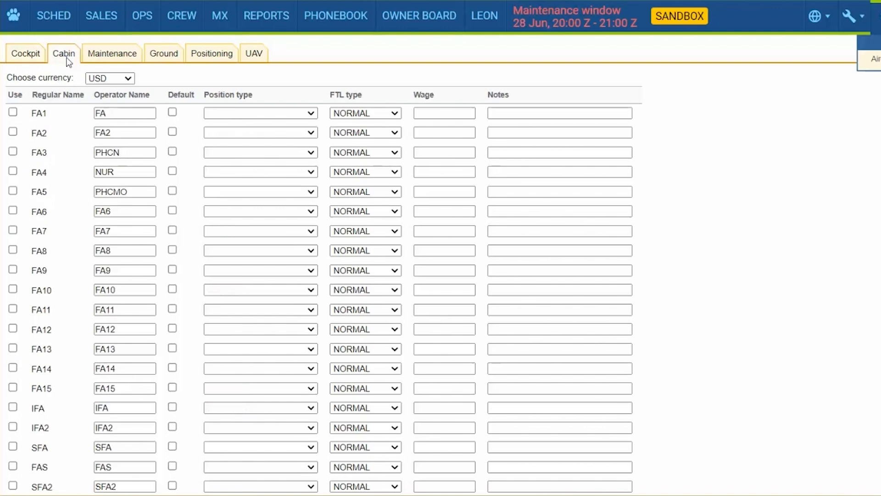
pyautogui.click(13, 111)
pyautogui.click(13, 406)
# Make CPT a default cockpit position and save the F-35C Lightning II crew position setup.
pyautogui.click(26, 53)
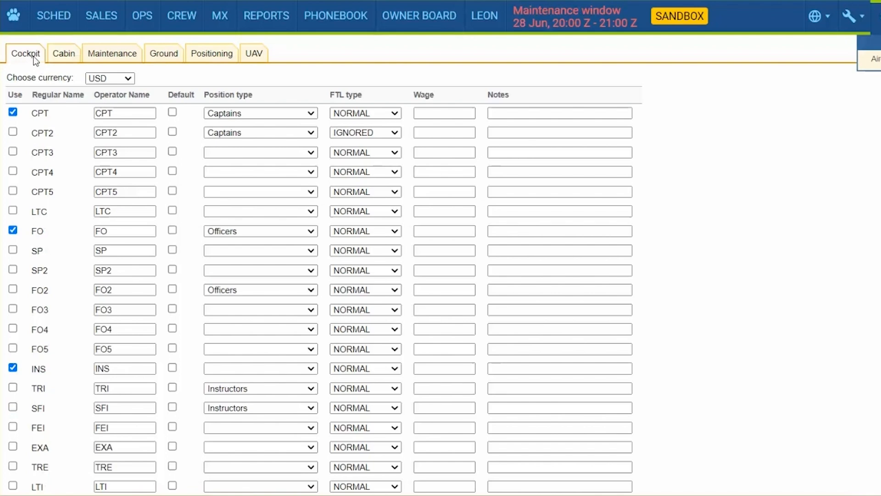
pyautogui.click(173, 113)
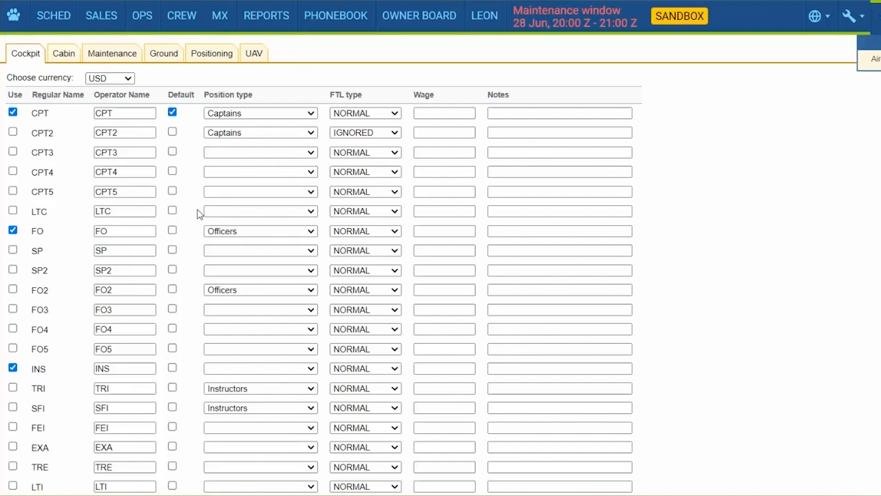
pyautogui.scroll(-3, 367, 184)
pyautogui.scroll(-8, 367, 188)
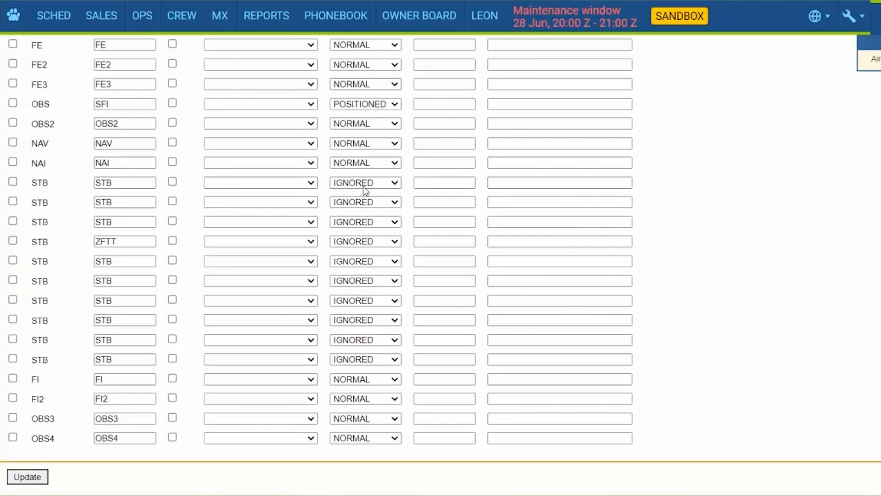
pyautogui.click(36, 475)
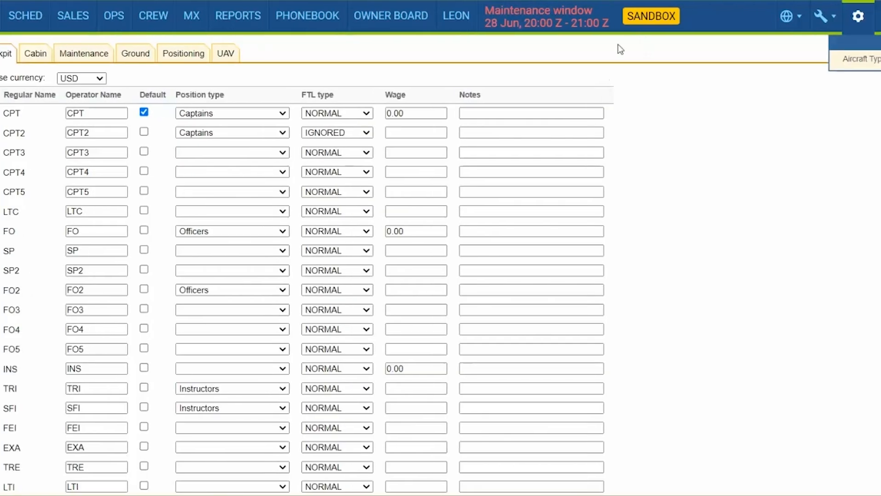
# Filter the system's users by the crew member's first name and open the user record with code TOM.
pyautogui.click(674, 18)
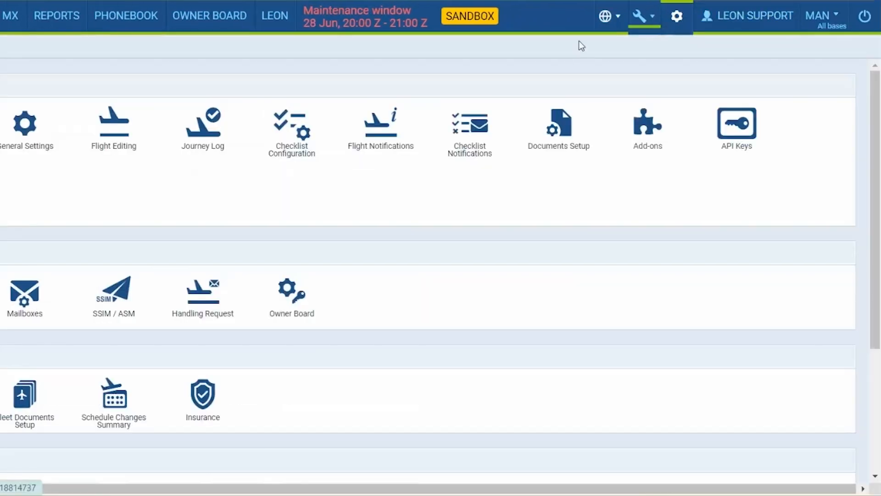
pyautogui.click(72, 306)
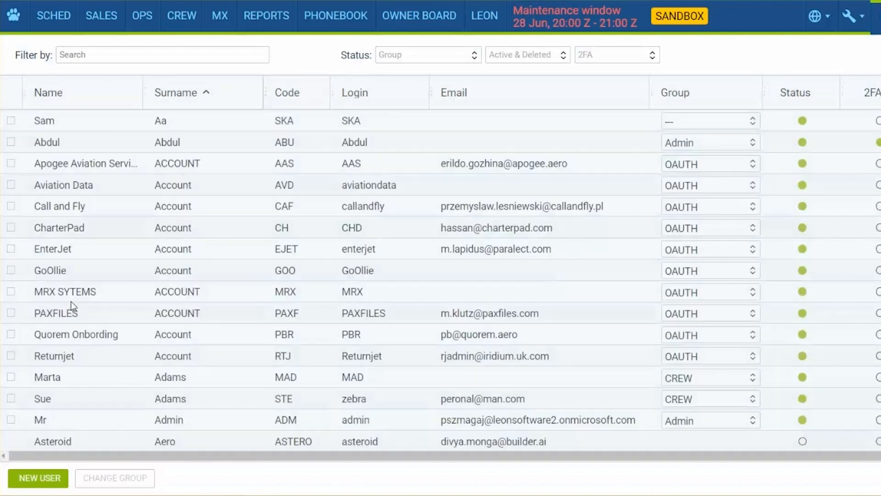
pyautogui.click(92, 55)
pyautogui.write('tom')
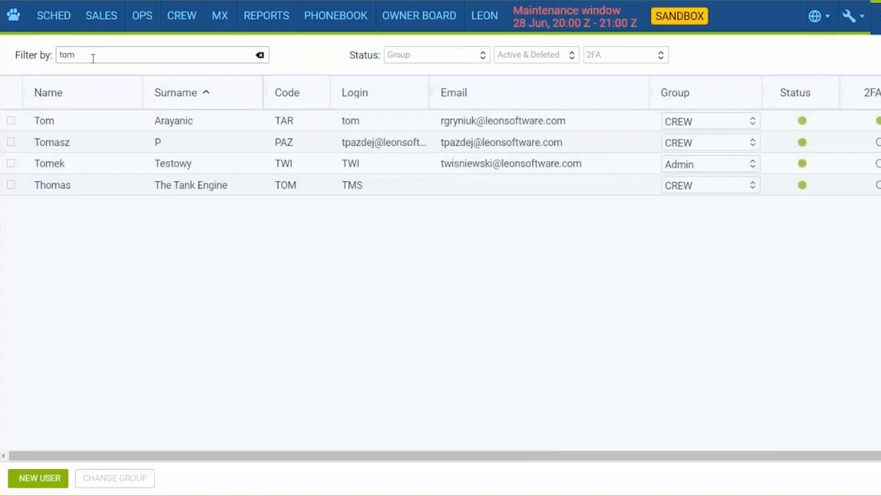
pyautogui.click(90, 193)
# Give the user a CPT rating for F35 - F-35C Lightning II and save the user record.
pyautogui.click(290, 97)
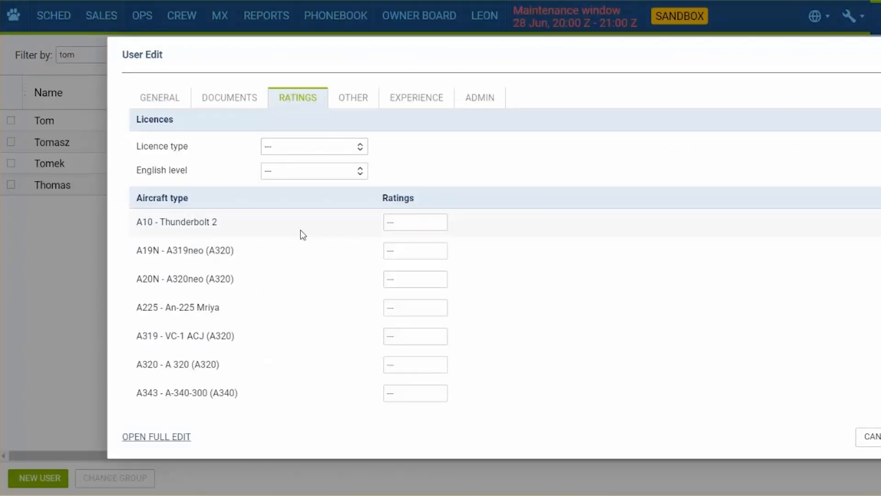
pyautogui.scroll(-7, 407, 271)
pyautogui.scroll(-8, 407, 272)
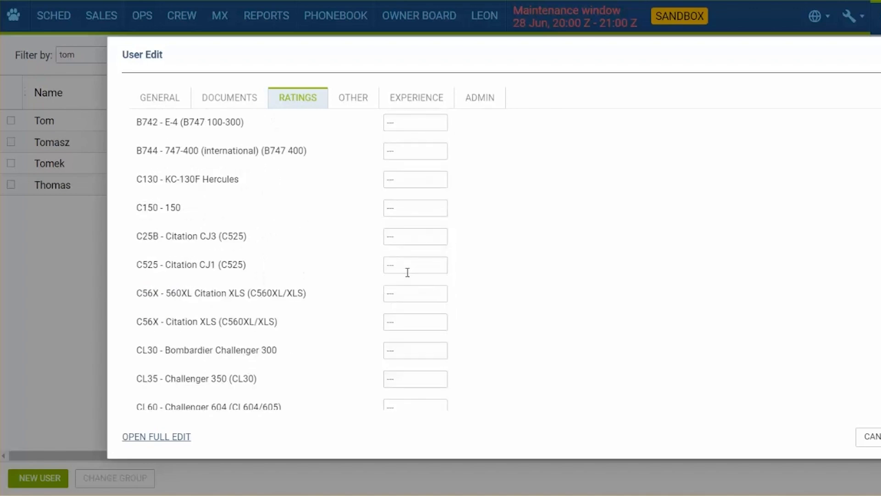
pyautogui.scroll(-3, 407, 272)
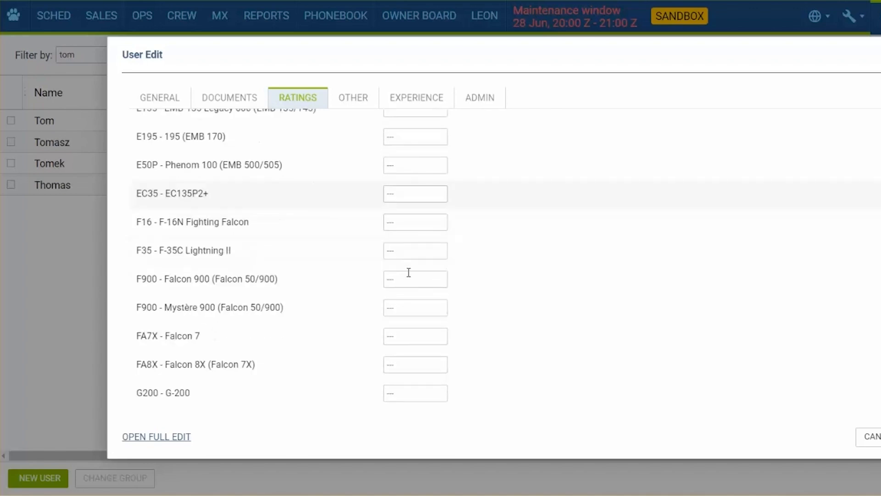
pyautogui.click(420, 251)
pyautogui.click(415, 268)
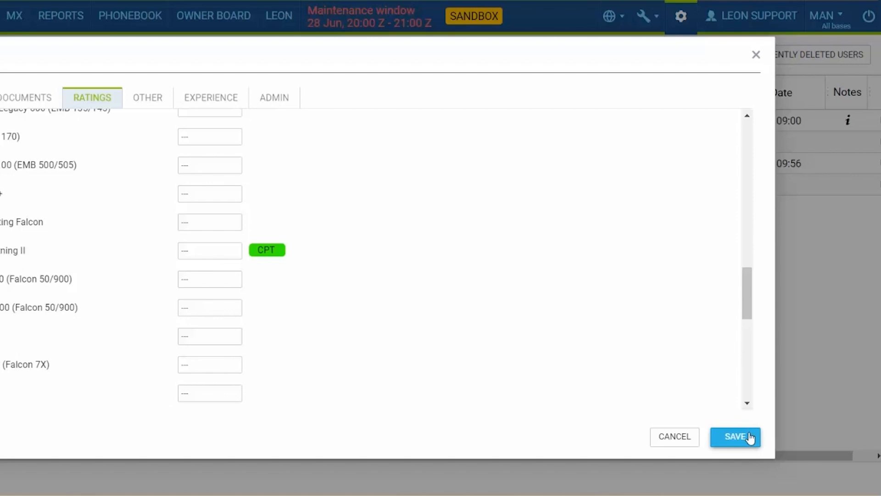
pyautogui.click(750, 438)
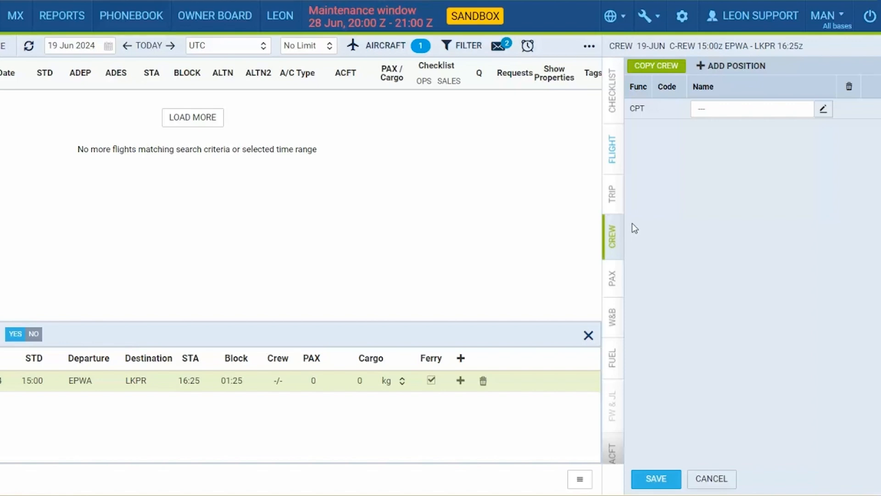
# Add an FA position to the crew of the 15:00 EPWA - LKPR flight, and delete that position again.
pyautogui.click(717, 67)
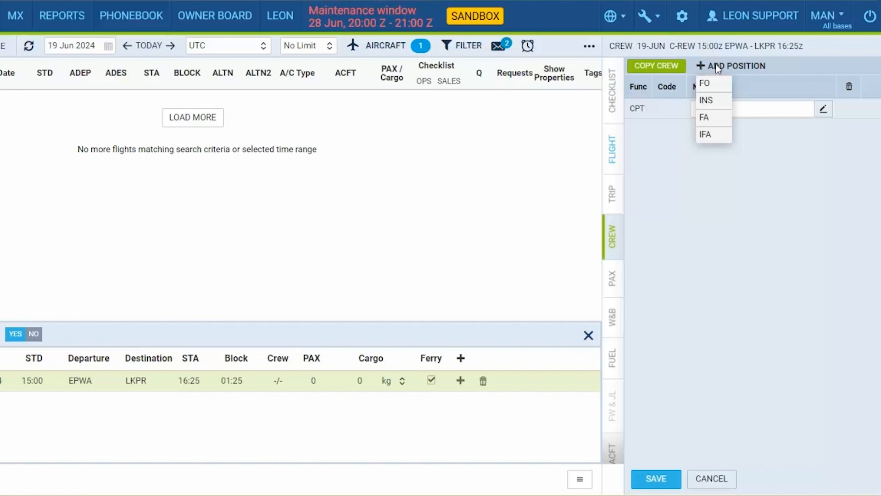
pyautogui.click(703, 119)
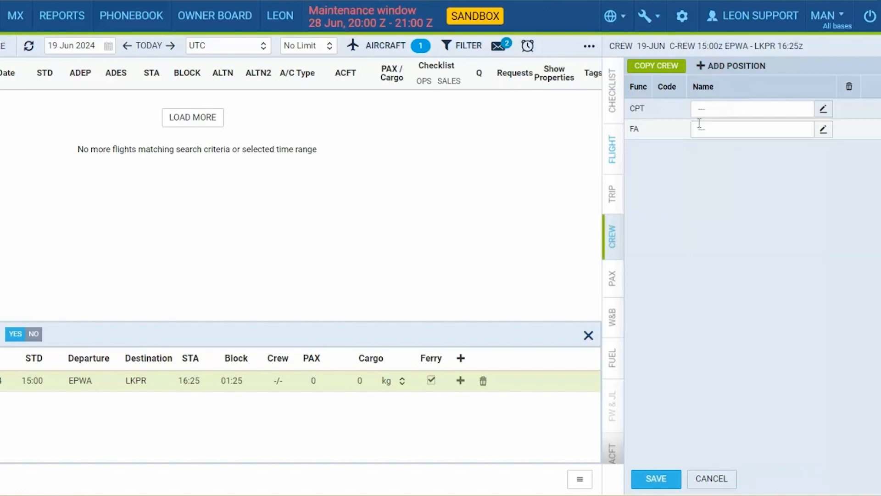
pyautogui.click(848, 130)
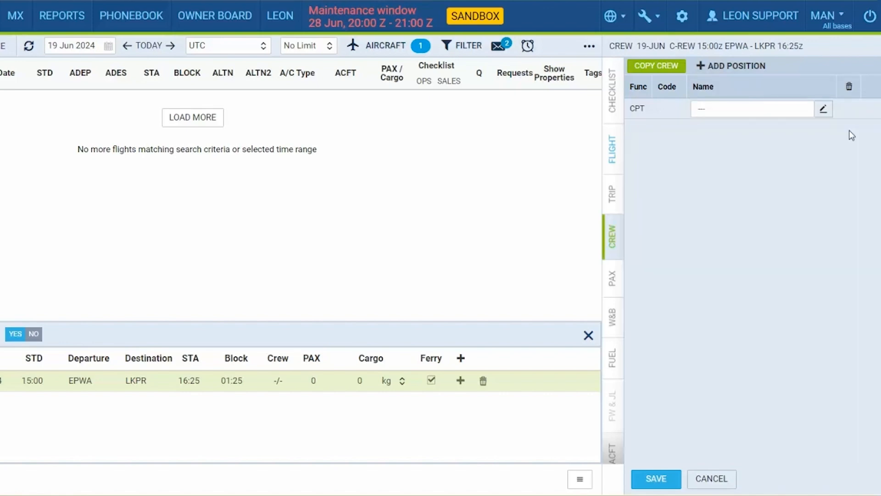
# View the crew available for the flight's CPT position and the user form reachable from it, without saving anything.
pyautogui.click(756, 108)
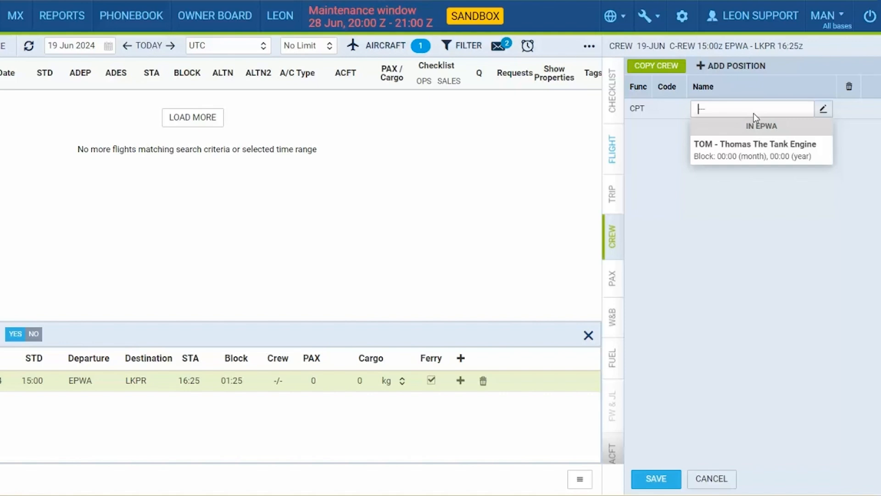
pyautogui.click(825, 110)
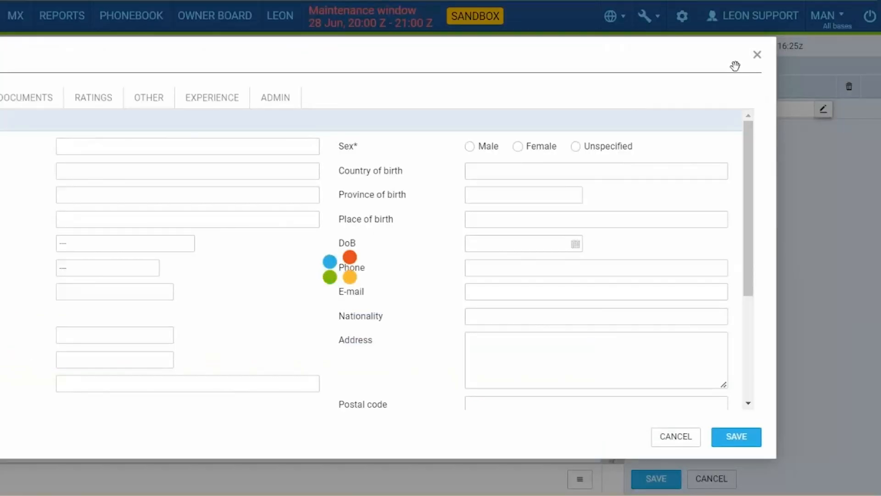
pyautogui.click(757, 55)
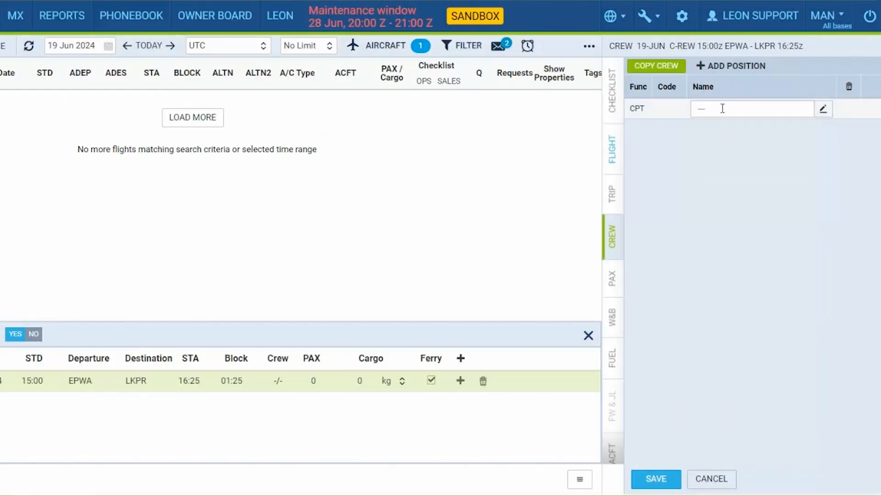
# Assign the crew member with code TOM as CPT on the 15:00 EPWA - LKPR flight and save, ignoring warnings.
pyautogui.click(721, 145)
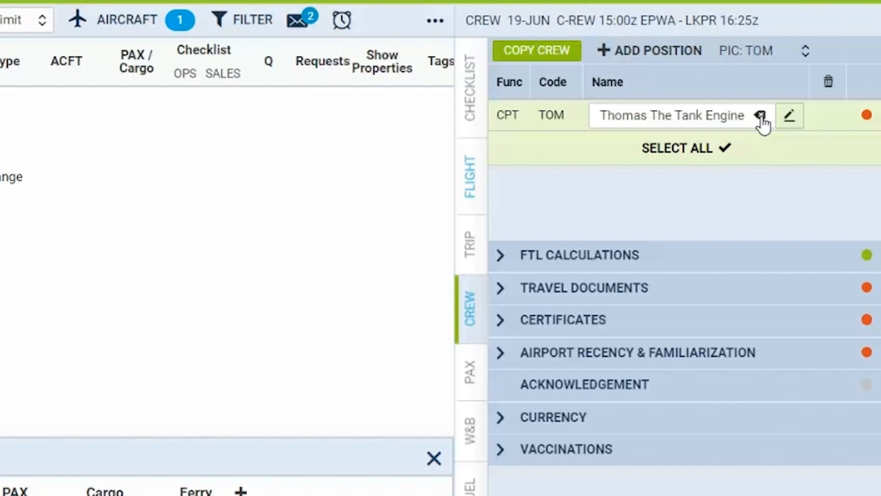
pyautogui.click(760, 116)
pyautogui.click(663, 118)
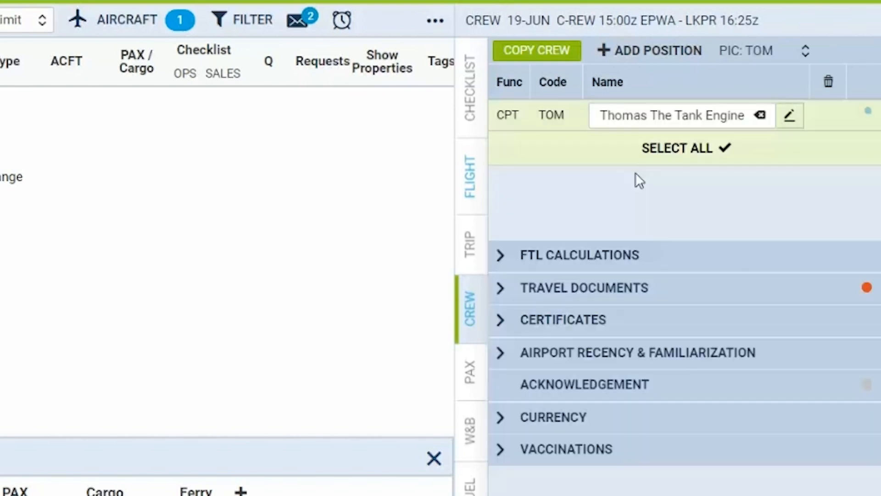
pyautogui.click(637, 181)
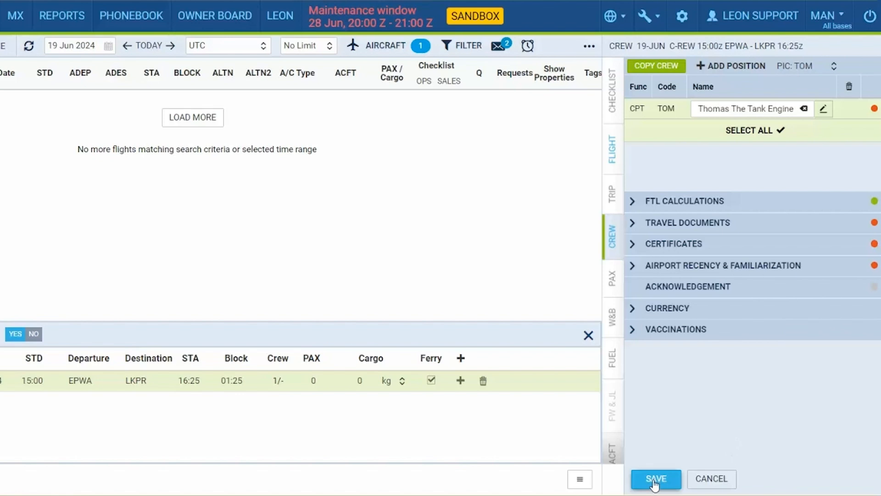
pyautogui.click(655, 480)
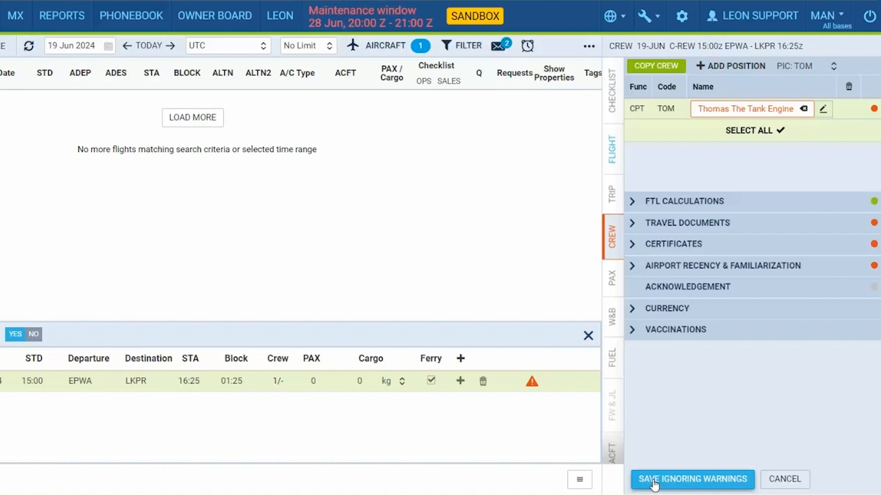
pyautogui.click(655, 480)
# Assign TOM as CPT on the 15:00 EPWA-LKPR flight from the crew timeline, showing all cockpit positions and accepting the crew validation warnings.
pyautogui.moveTo(391, 109)
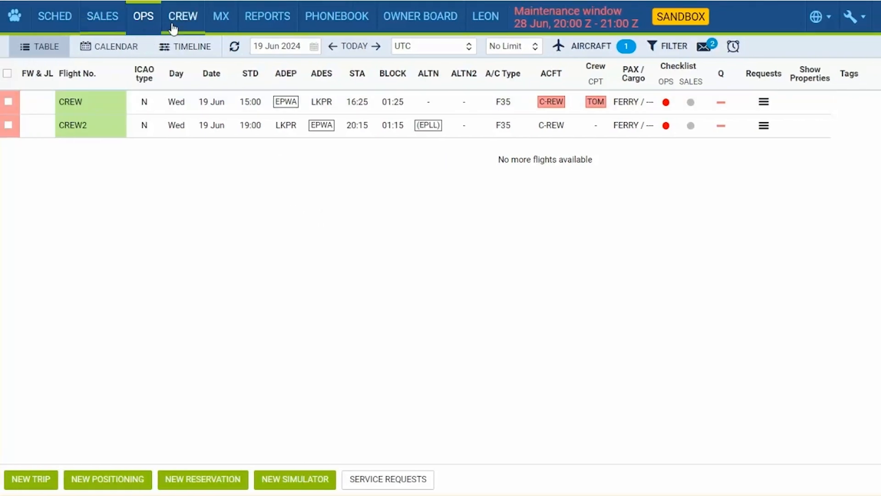
pyautogui.moveTo(173, 29)
pyautogui.click(187, 42)
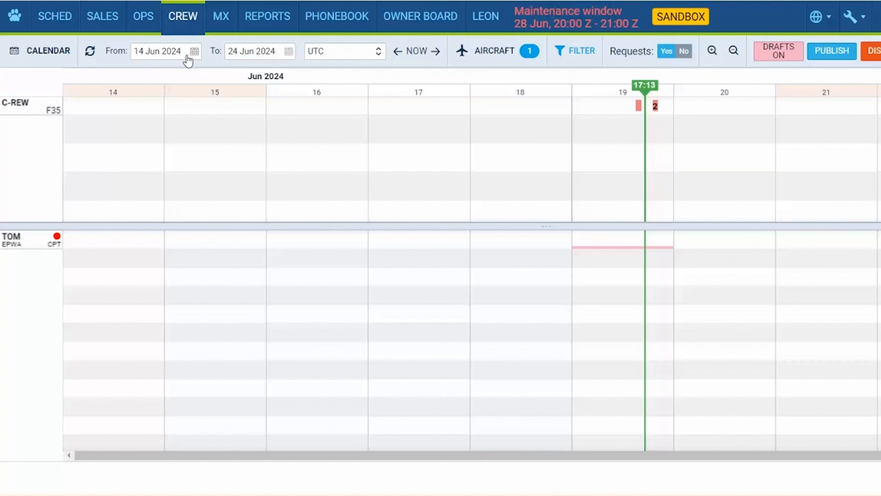
pyautogui.rightClick(639, 108)
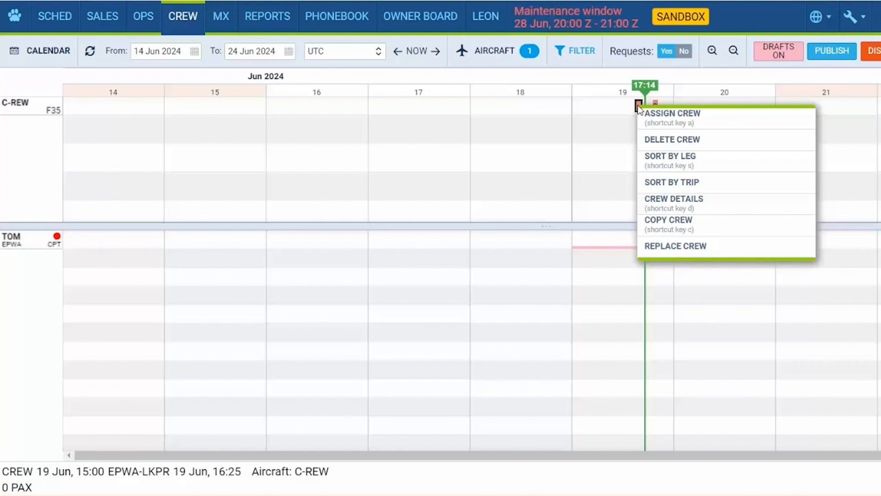
pyautogui.click(670, 125)
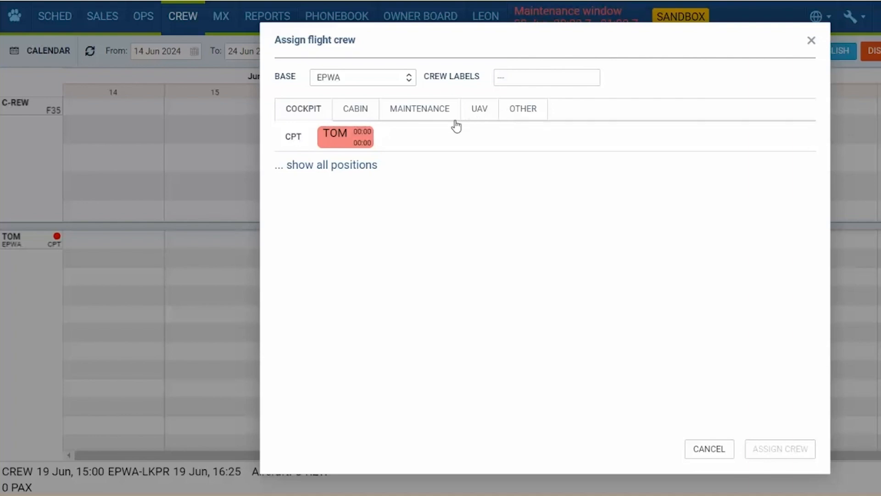
pyautogui.click(349, 140)
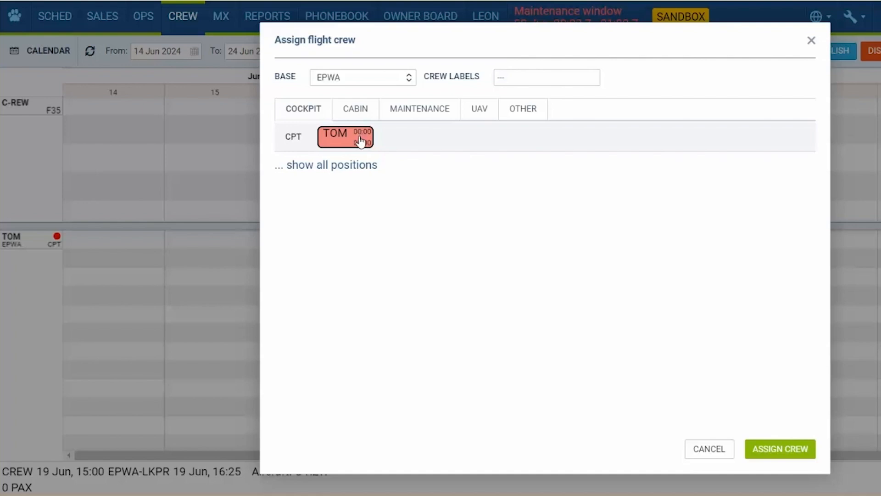
pyautogui.moveTo(361, 146)
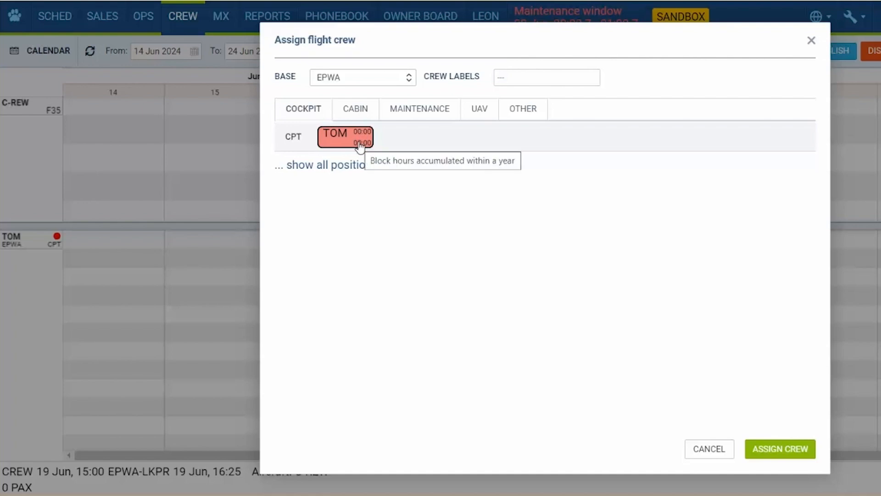
pyautogui.click(350, 114)
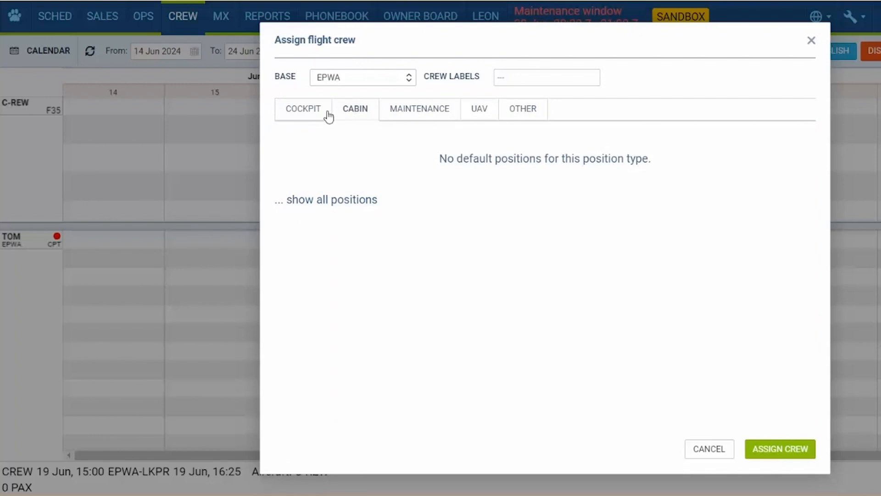
pyautogui.click(310, 113)
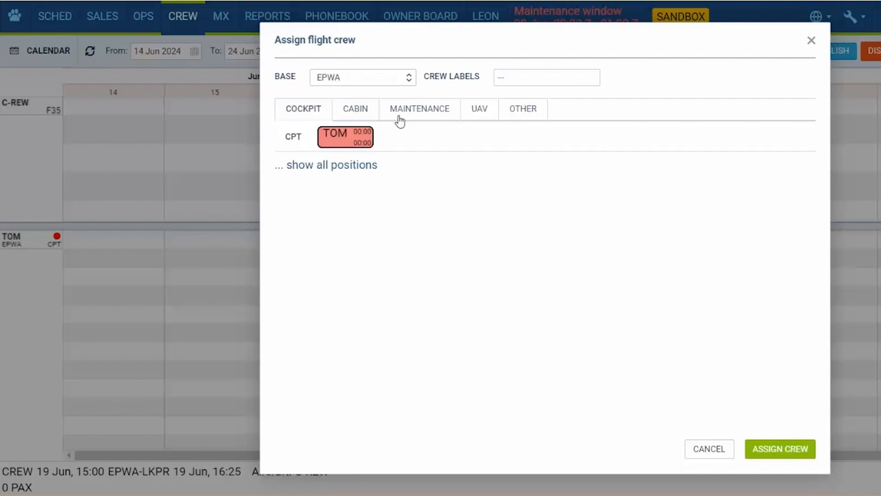
pyautogui.click(357, 165)
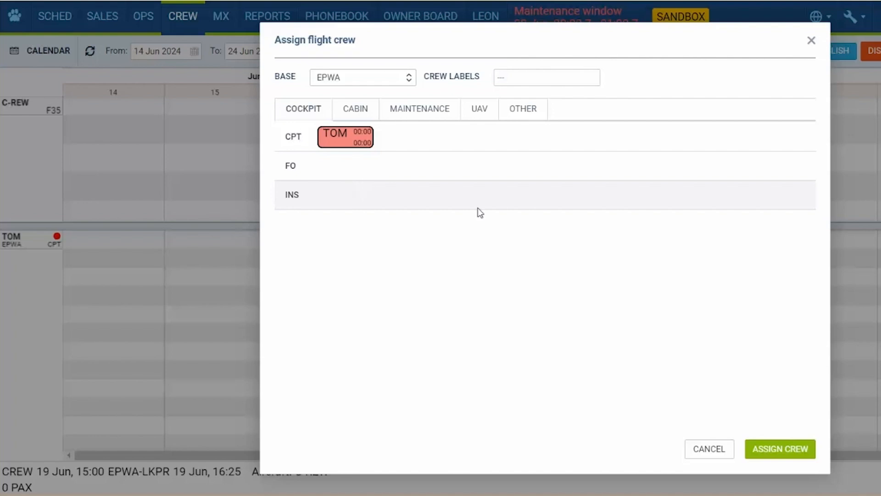
pyautogui.click(775, 449)
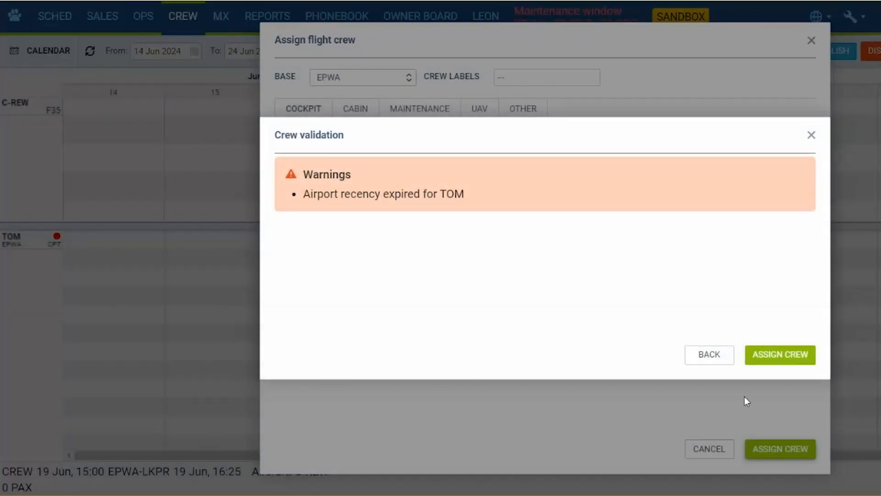
pyautogui.click(760, 365)
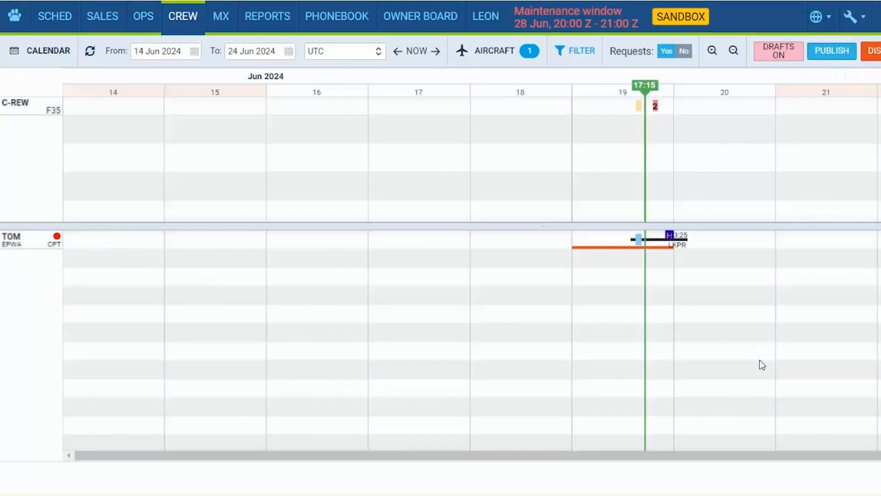
# Copy the crew of the 15:00 EPWA-LKPR flight to the 19:00 LKPR-EPWA flight, accepting the crew validation warnings.
pyautogui.rightClick(639, 108)
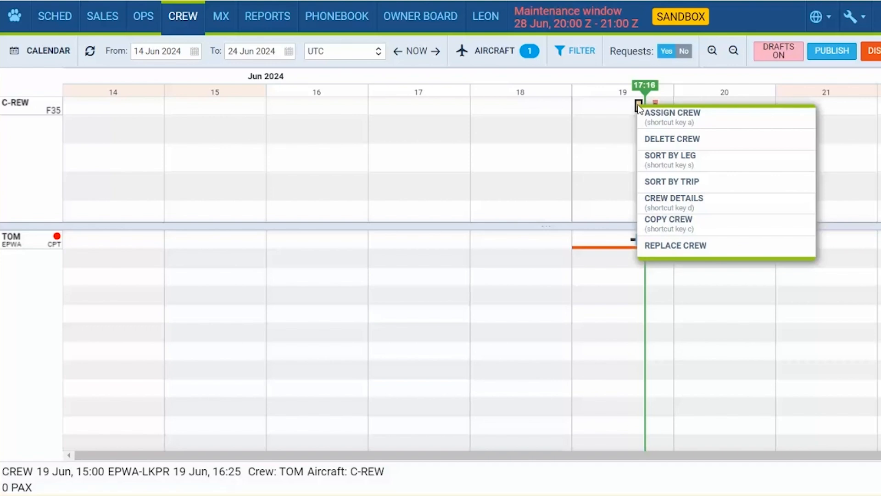
pyautogui.click(658, 234)
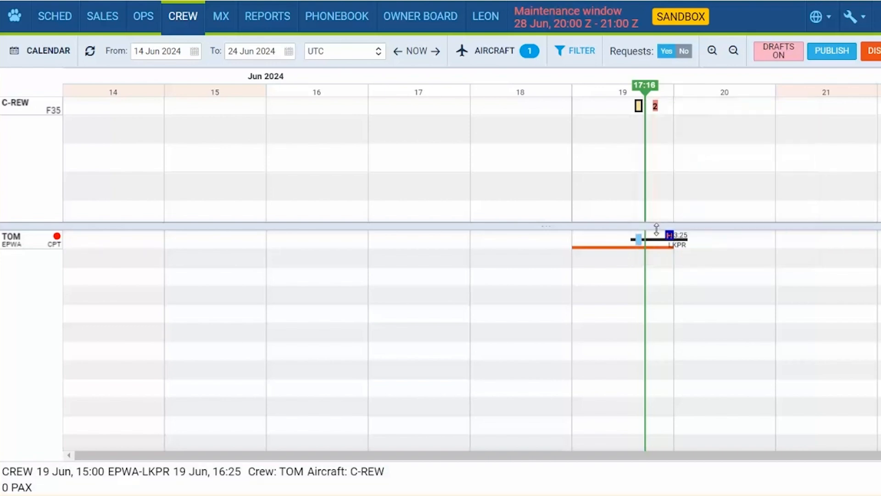
pyautogui.rightClick(655, 107)
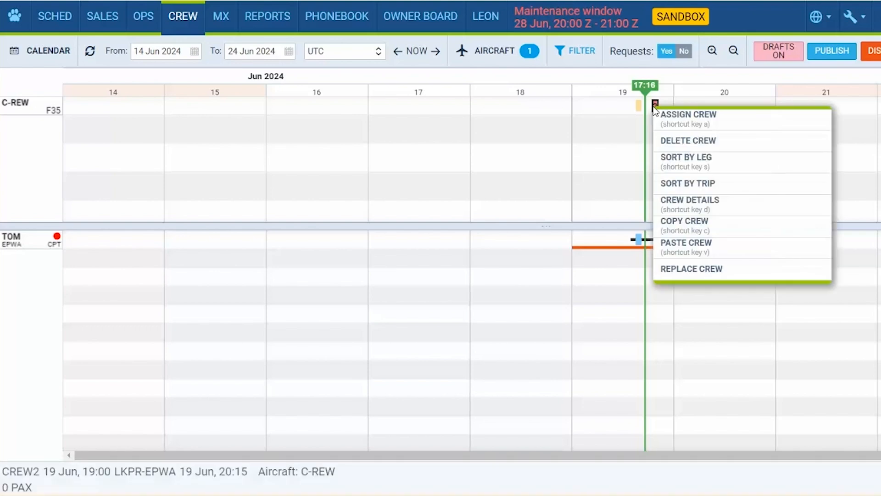
pyautogui.click(677, 245)
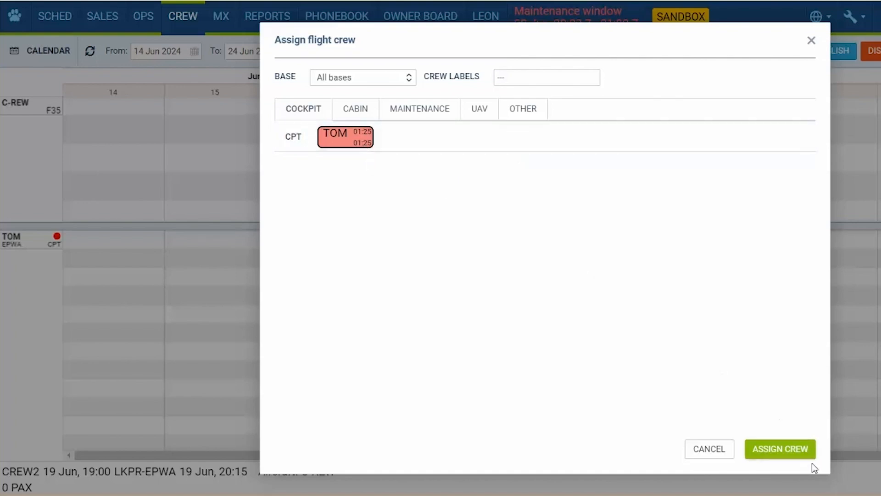
pyautogui.click(800, 452)
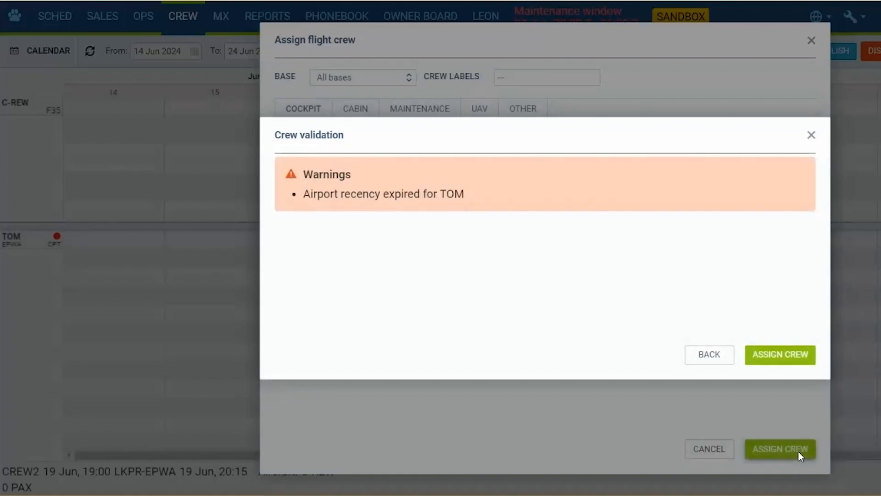
pyautogui.click(782, 358)
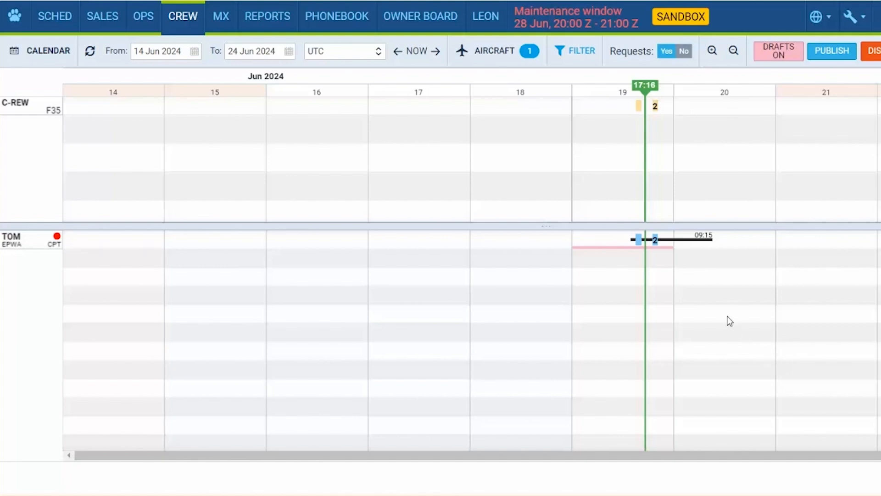
# Check which crew members could replace TOM on the 15:00 EPWA-LKPR flight, and save with No change.
pyautogui.rightClick(638, 106)
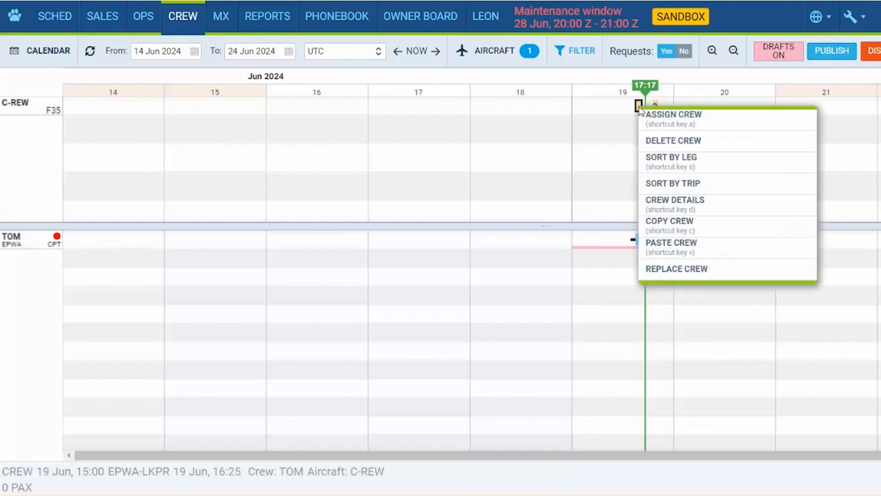
pyautogui.click(669, 269)
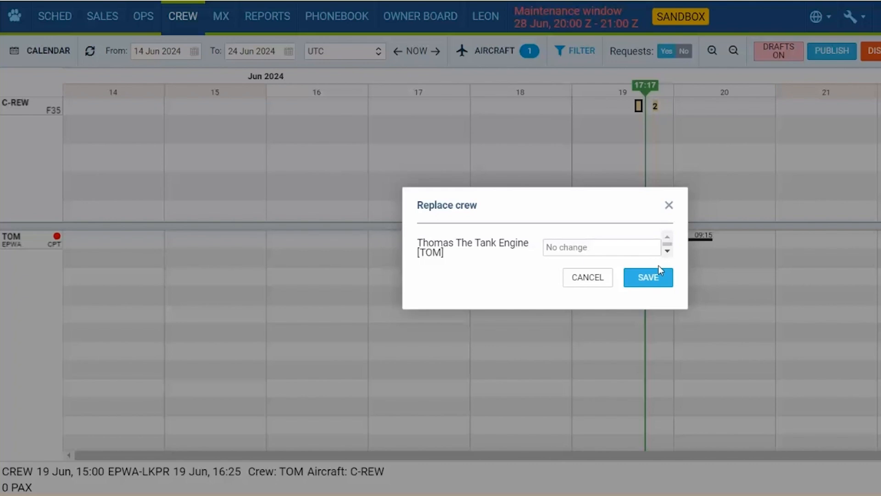
pyautogui.click(626, 248)
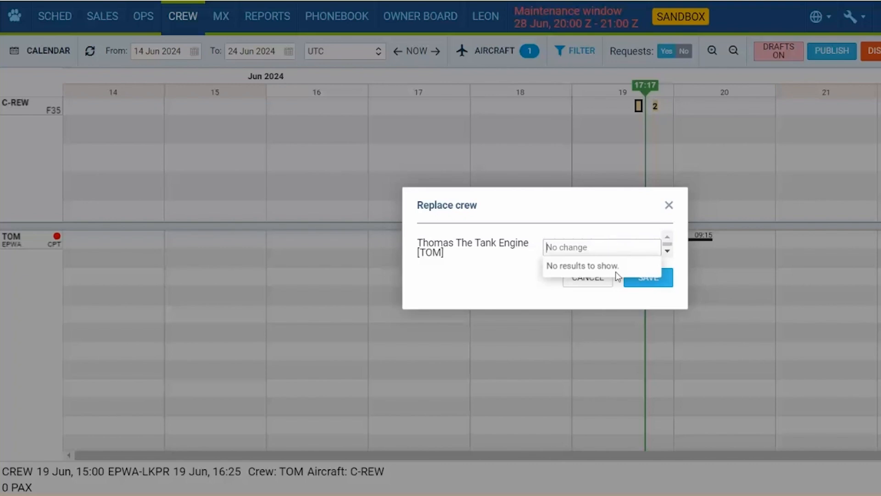
pyautogui.click(489, 281)
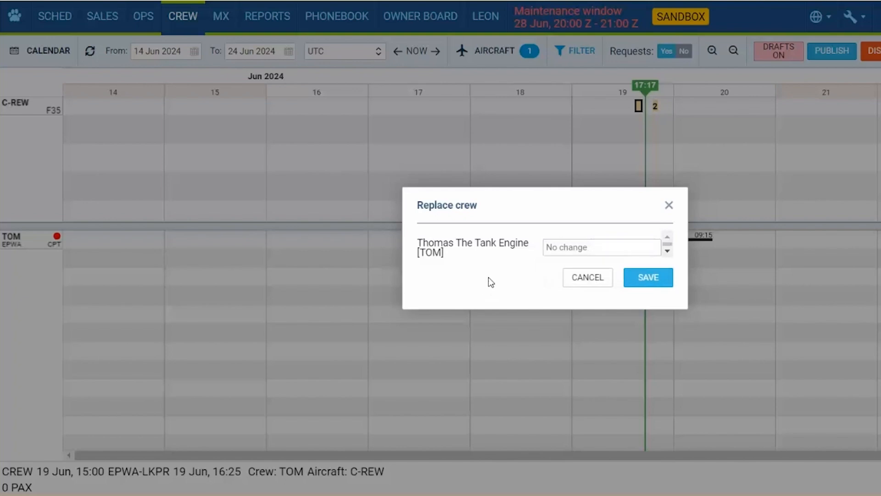
pyautogui.click(648, 277)
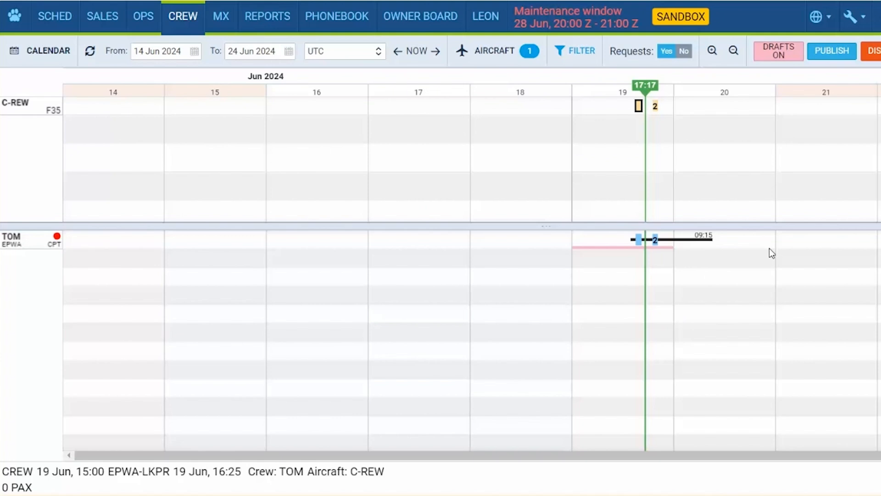
# Delete the crew from the 15:00 EPWA-LKPR flight and confirm the deletion.
pyautogui.rightClick(638, 106)
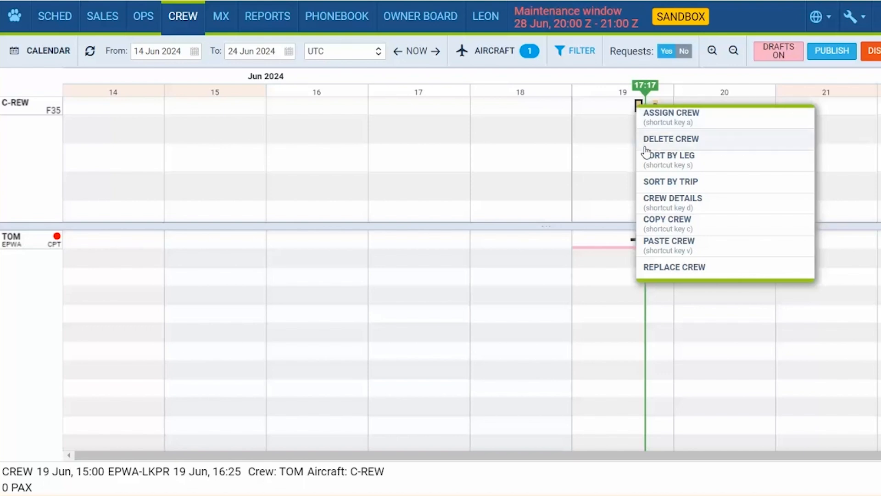
pyautogui.click(679, 143)
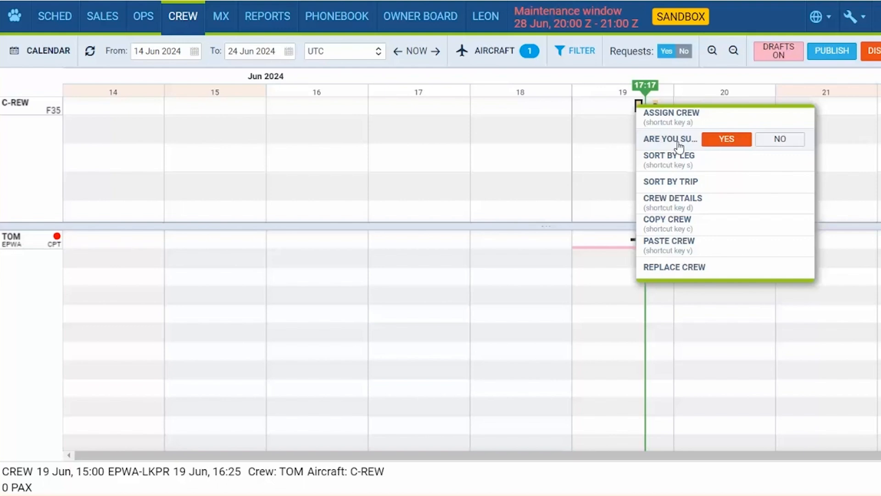
pyautogui.click(717, 142)
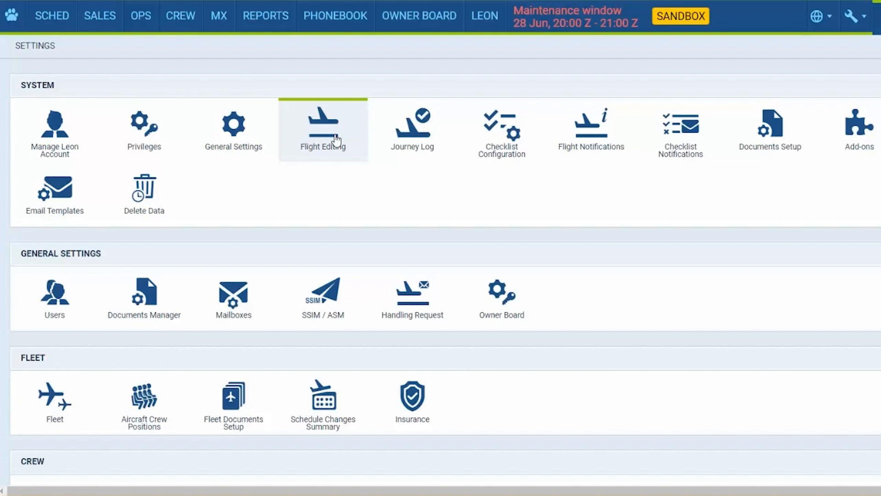
# Update the D-DUTY definition in the duties setup with Auto roster enabled for aircraft C-REW.
pyautogui.scroll(-3, 103, 272)
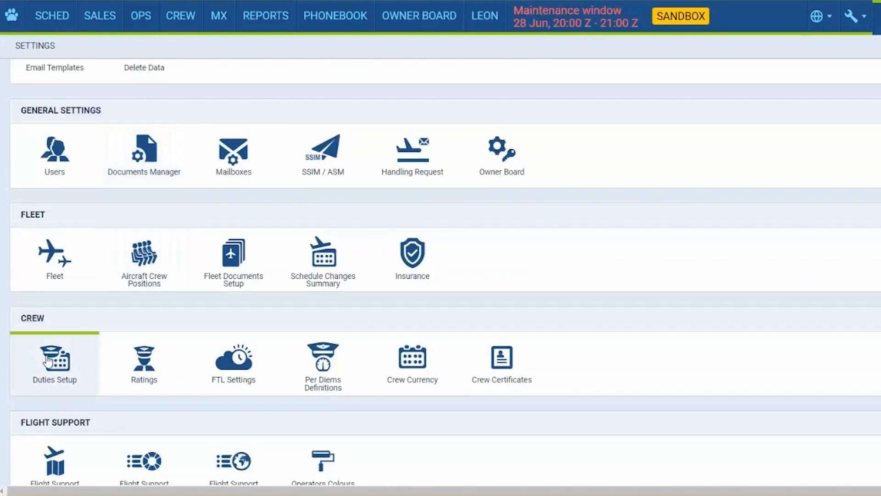
pyautogui.click(49, 362)
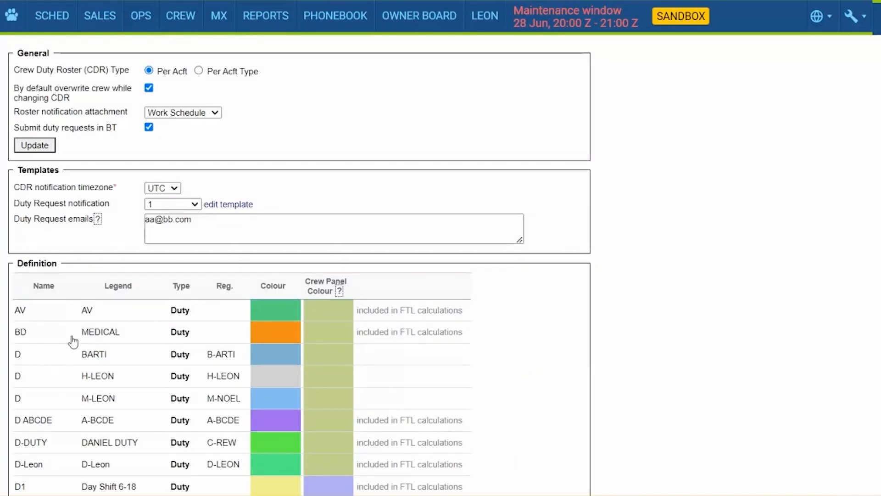
pyautogui.scroll(-2, 155, 298)
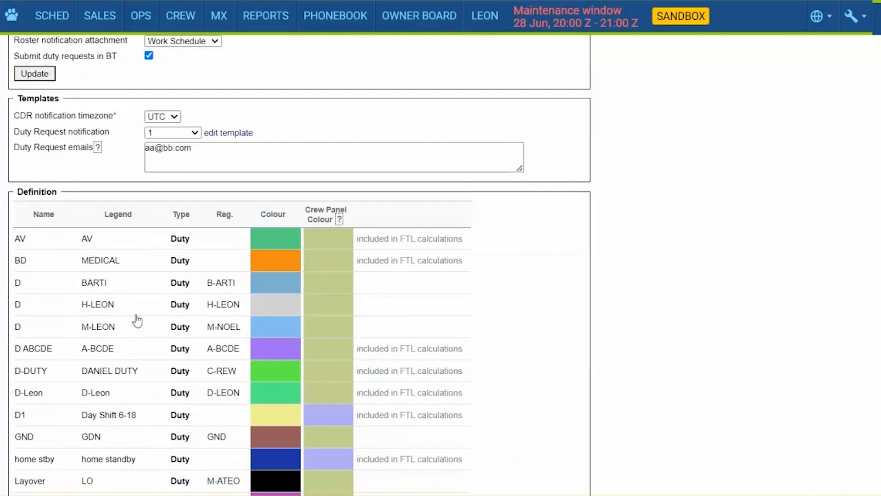
pyautogui.click(85, 374)
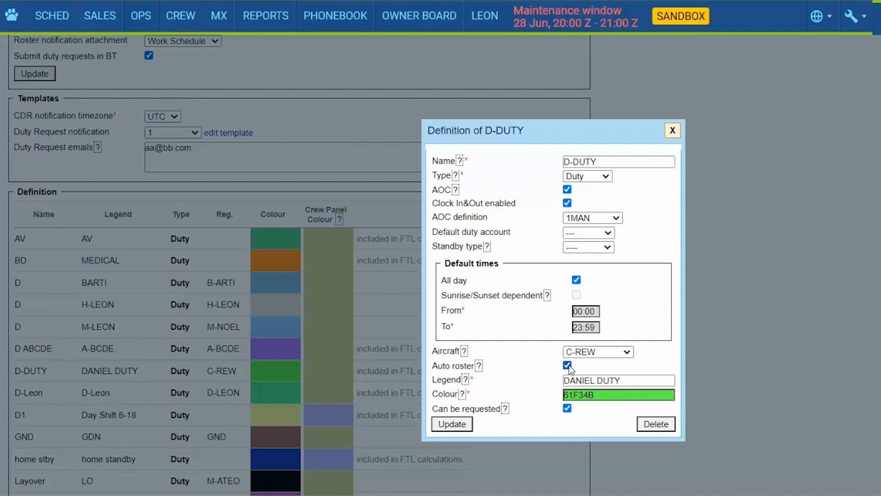
pyautogui.click(465, 426)
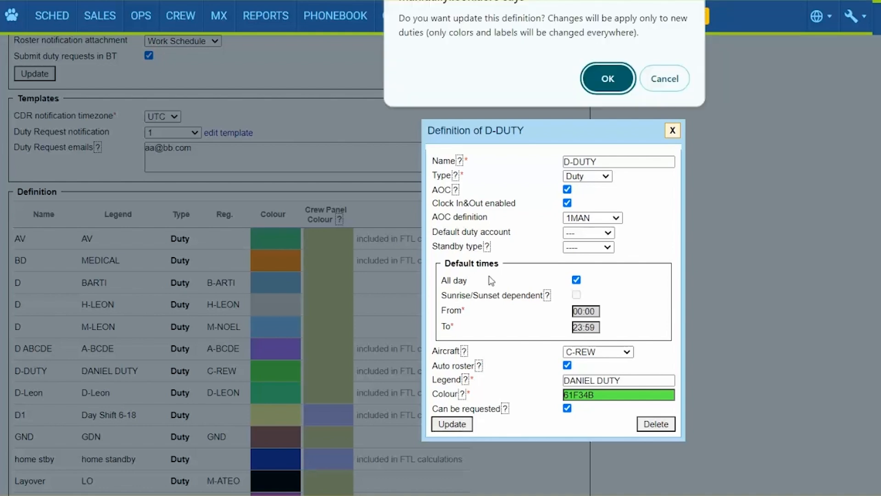
pyautogui.click(593, 84)
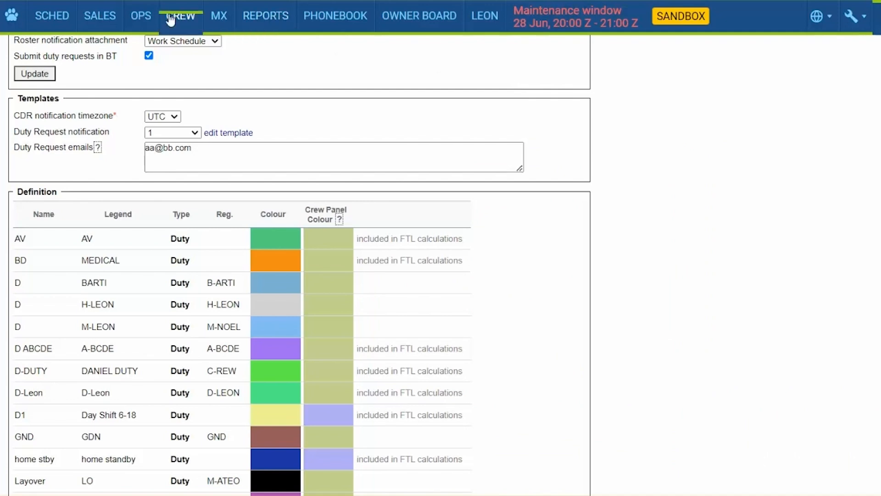
# Start a new D-DUTY - DANIEL DUTY entry for TOM on 19 June 2024 in the crew calendar.
pyautogui.moveTo(169, 19)
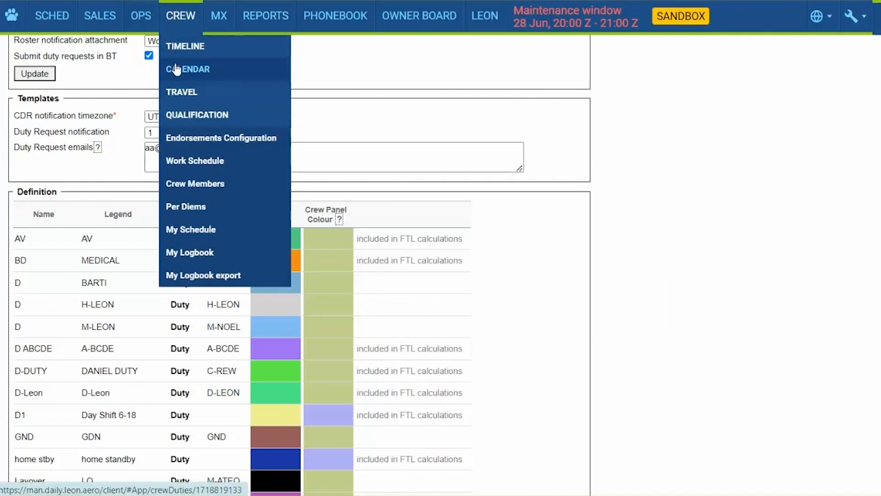
pyautogui.click(186, 68)
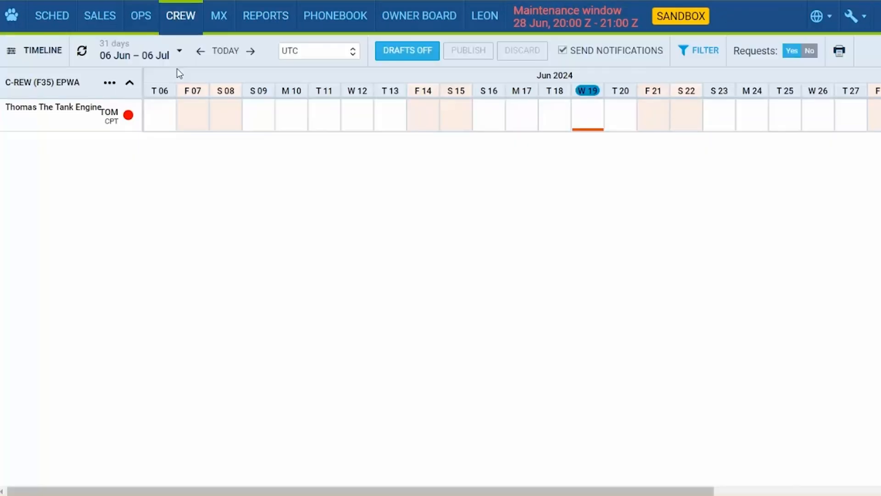
pyautogui.rightClick(582, 111)
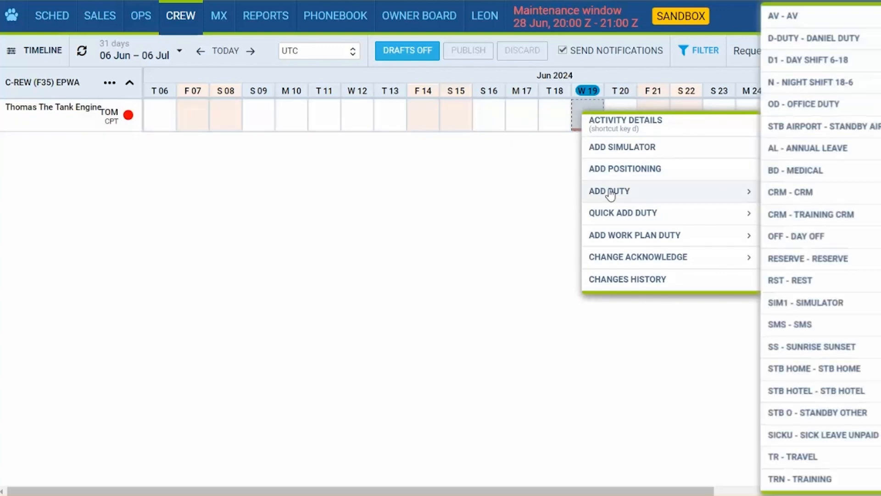
pyautogui.moveTo(610, 191)
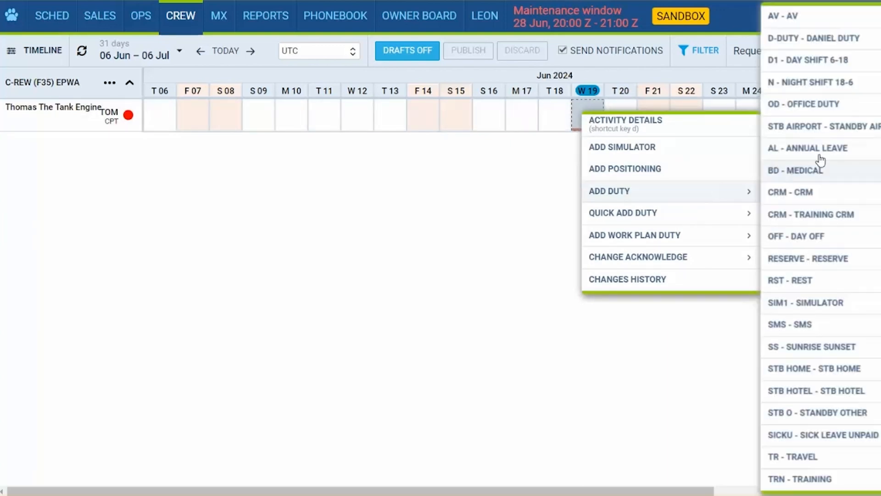
pyautogui.click(832, 52)
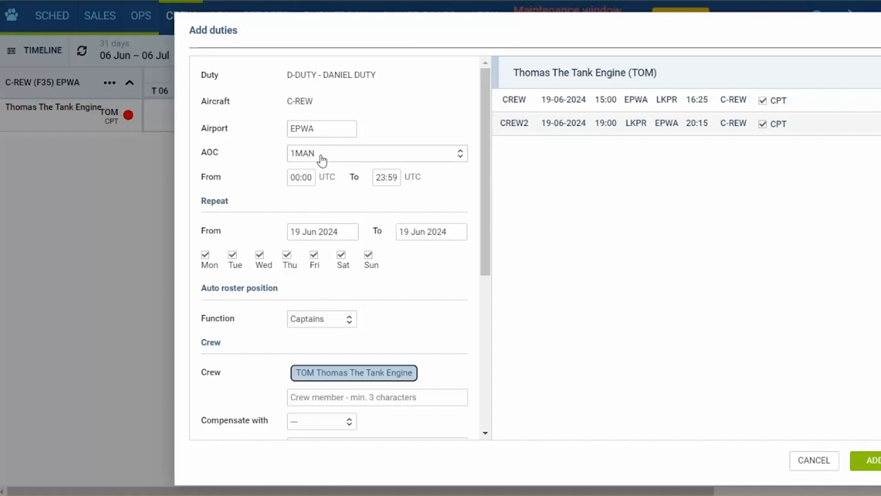
# Choose Captains as the auto roster function and add the duty with TOM as CPT on both C-REW flights.
pyautogui.click(322, 324)
pyautogui.click(324, 325)
pyautogui.scroll(-3, 321, 316)
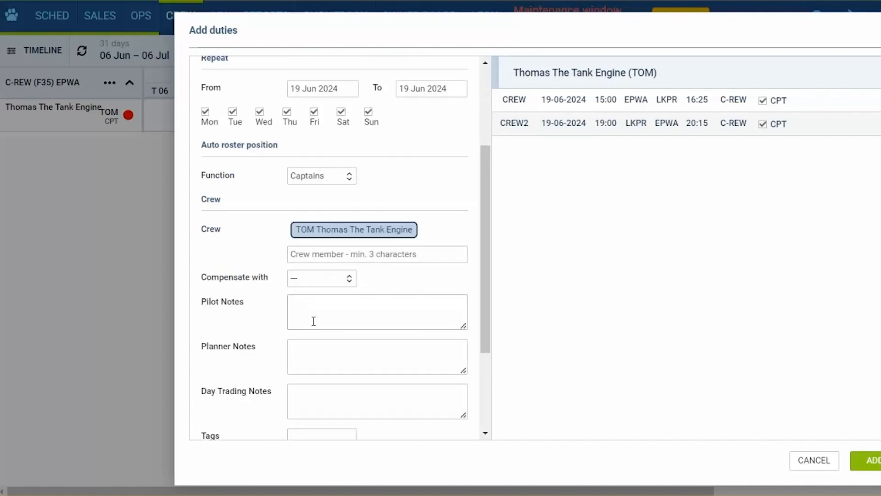
pyautogui.scroll(-2, 321, 367)
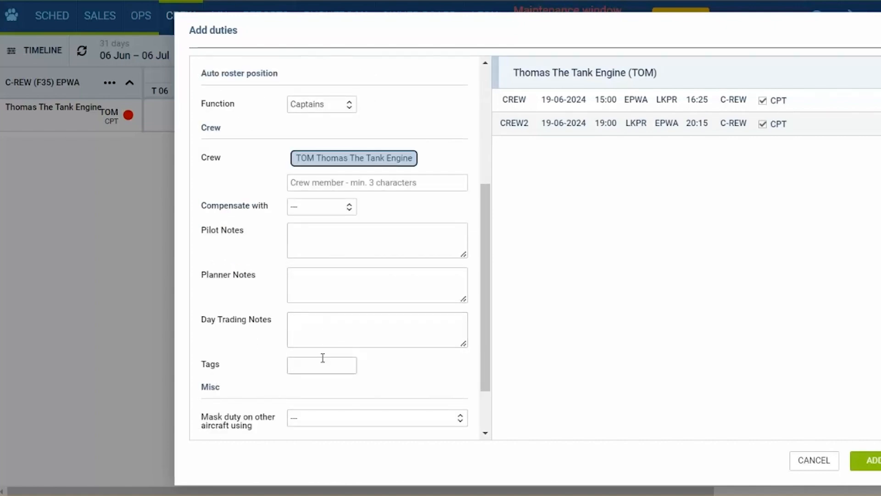
pyautogui.scroll(-1, 323, 348)
pyautogui.scroll(3, 324, 331)
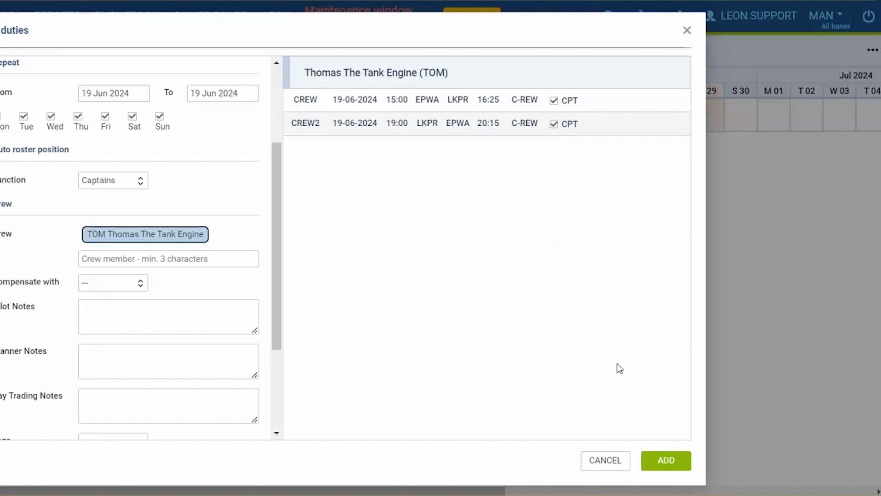
pyautogui.click(671, 460)
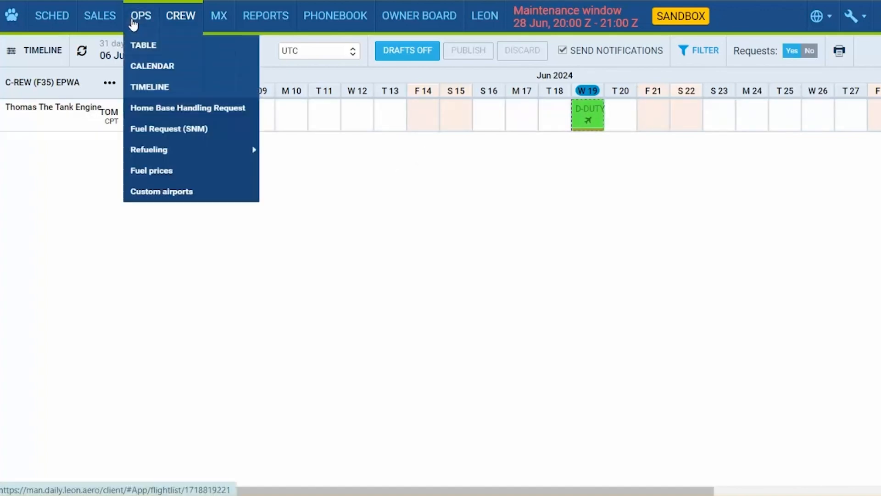
# Check the captain assignments and TOM's crew details for the 19 June C-REW flights in the OPS flight table.
pyautogui.click(133, 23)
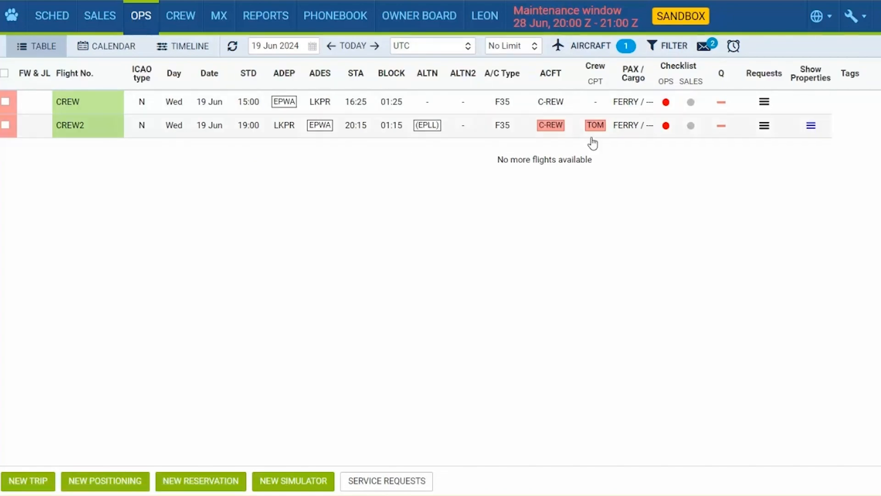
pyautogui.moveTo(596, 140)
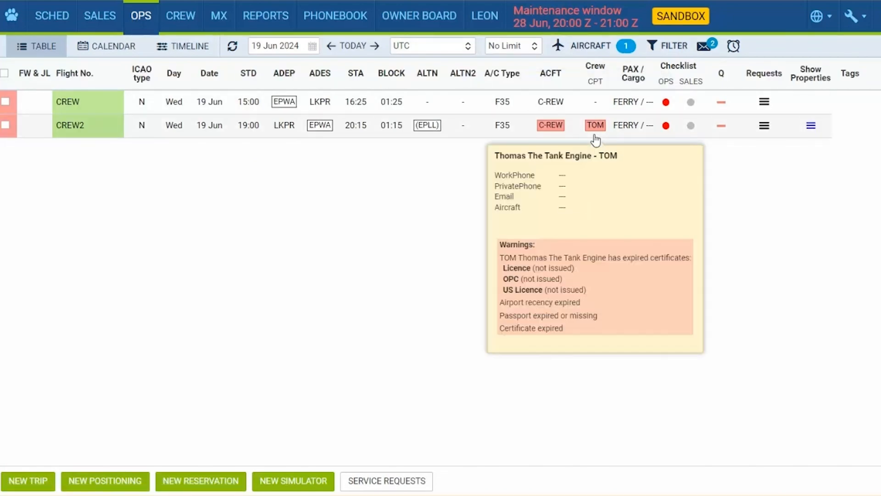